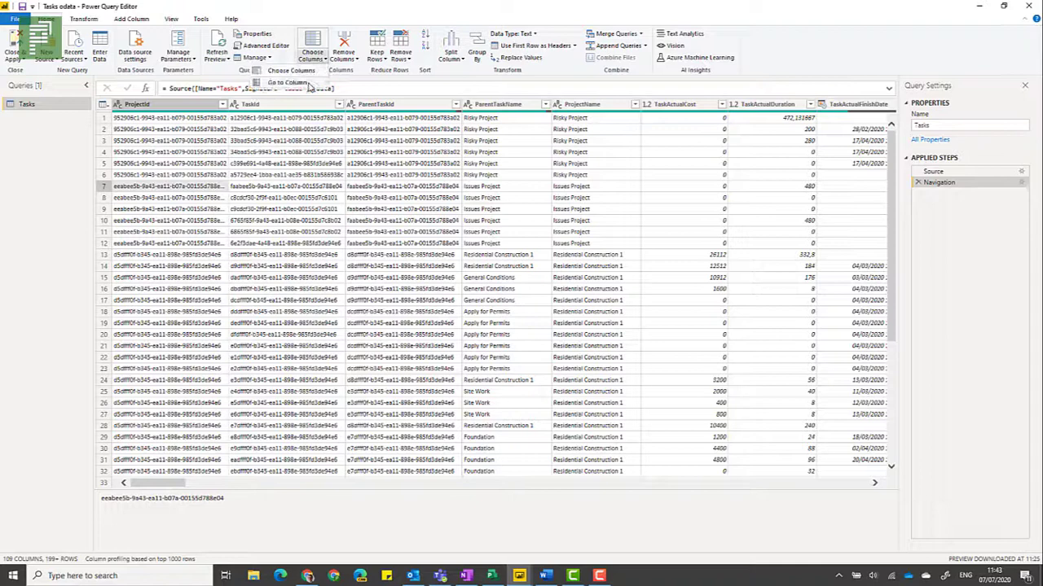
- Search the Tasks query for a column matching "notes" with Go to Column
{"action": "left_click", "coordinate": [314, 94]}
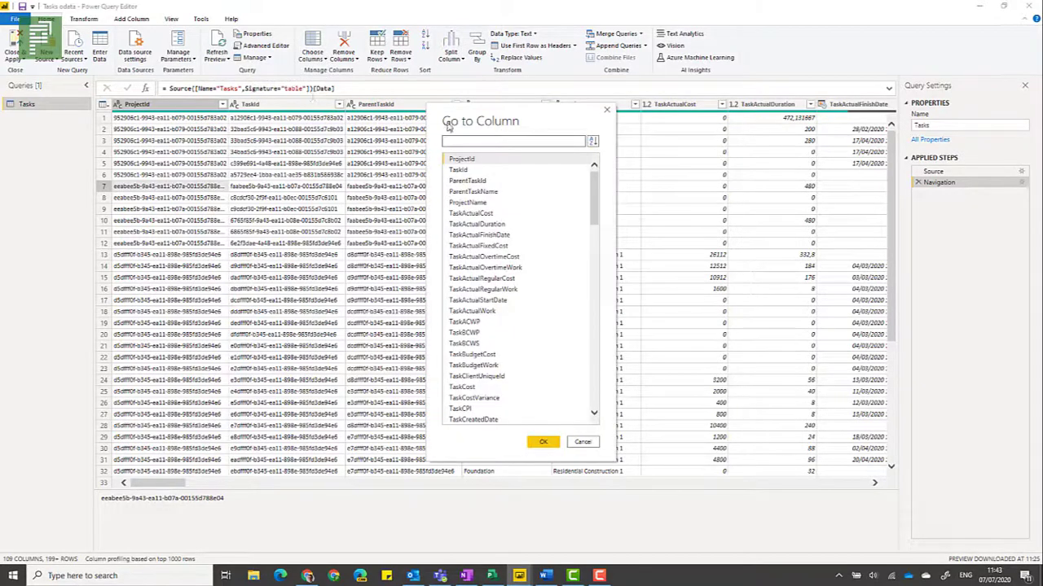
{"action": "type", "text": "notes"}
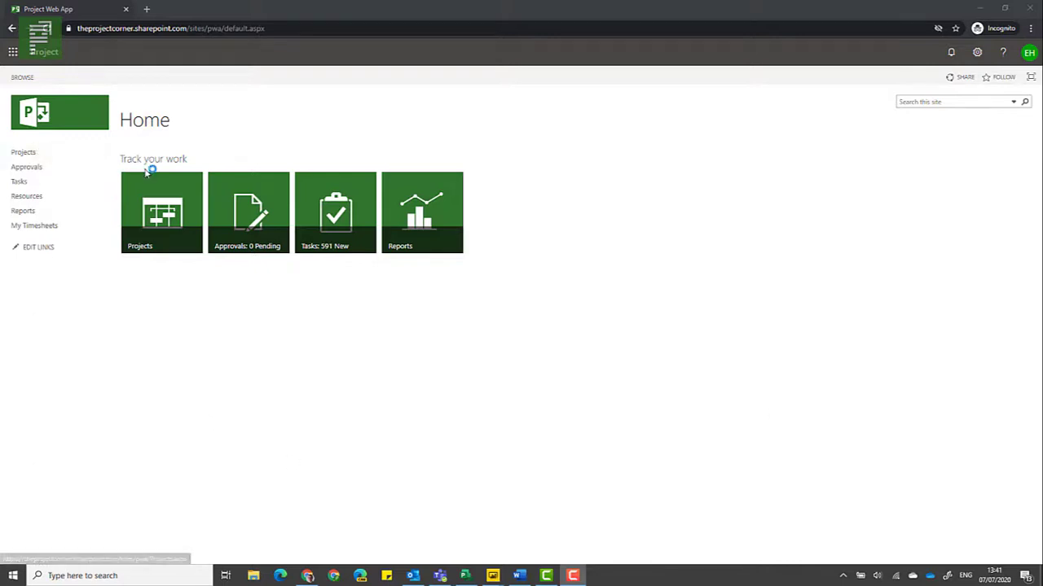
- Open the Project Center, switch to Project Professional and view the note on "Task with notes" in Risky Project
{"action": "left_click", "coordinate": [149, 206]}
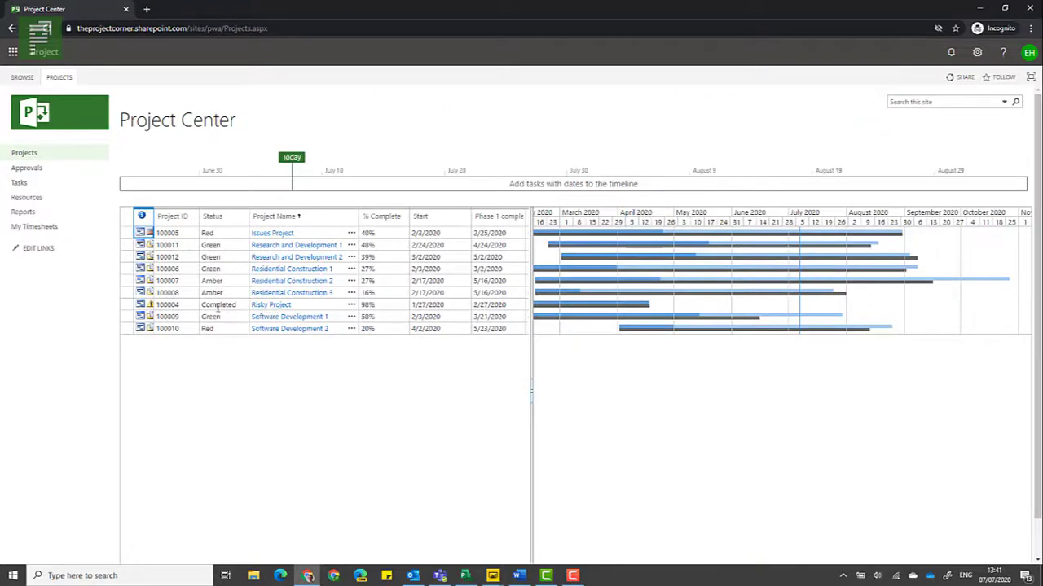
{"action": "left_click", "coordinate": [464, 577]}
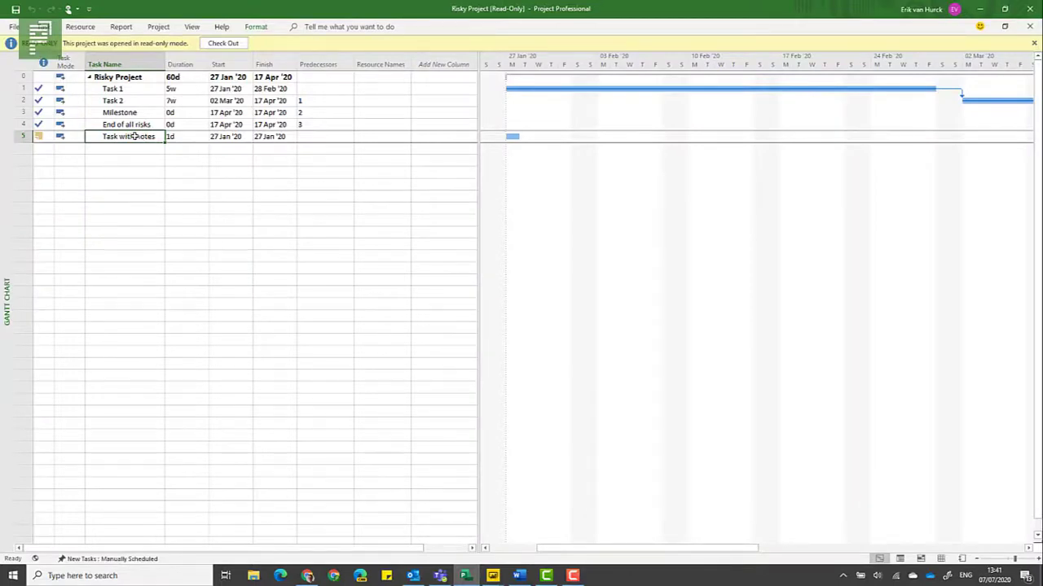
{"action": "mouse_move", "coordinate": [39, 138]}
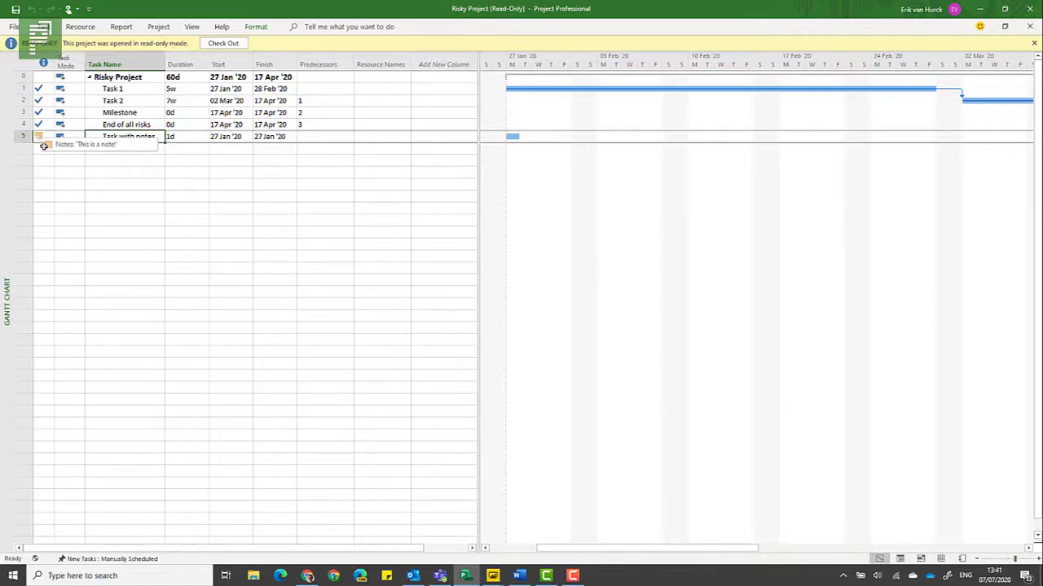
- Switch to the Power Query Editor, look up "notes" among the Tasks columns and dismiss the column search
{"action": "left_click", "coordinate": [496, 579]}
{"action": "left_click", "coordinate": [510, 553]}
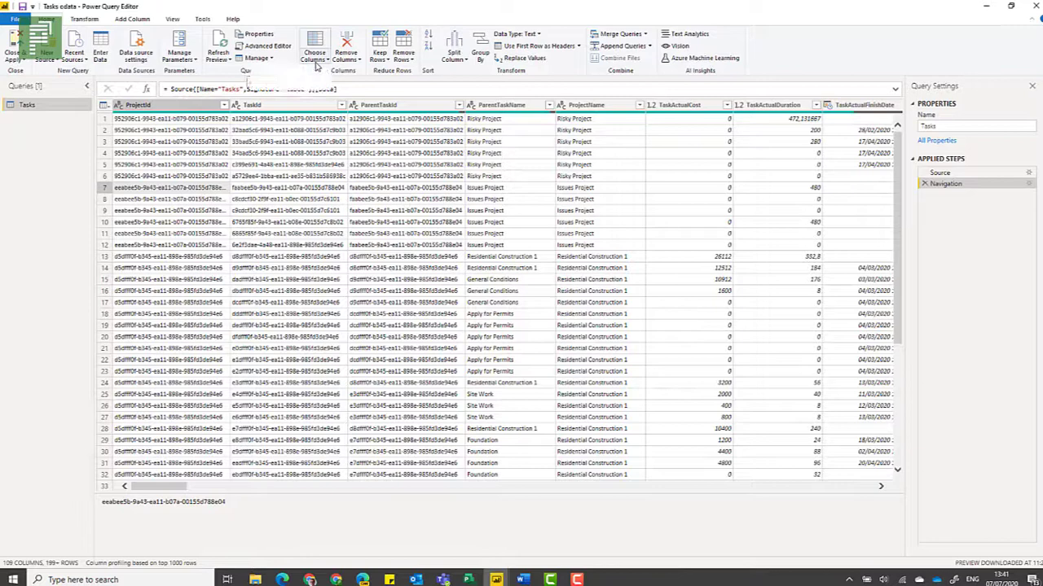
{"action": "left_click", "coordinate": [316, 62]}
{"action": "left_click", "coordinate": [305, 84]}
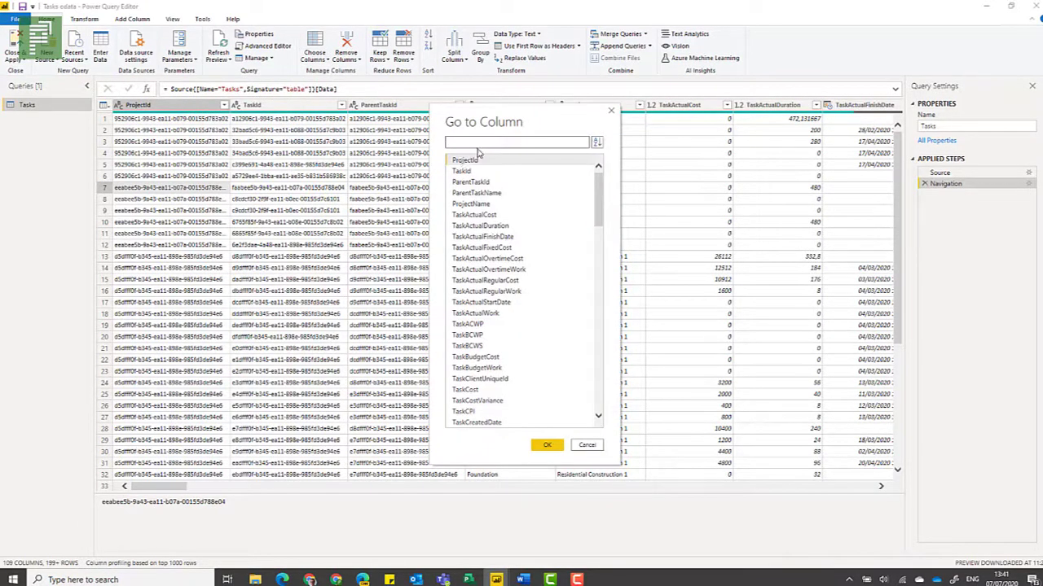
{"action": "type", "text": "notes"}
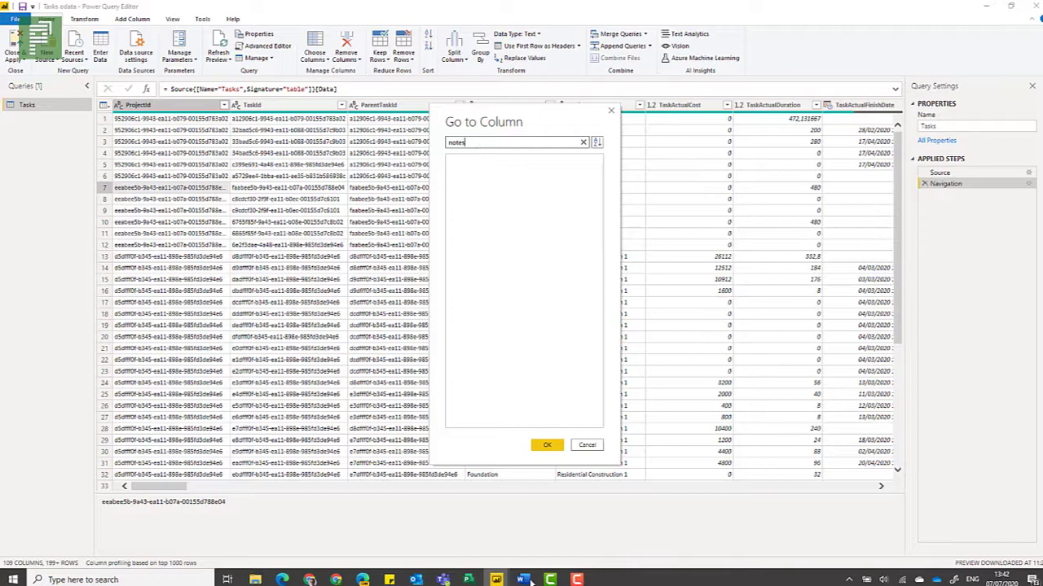
{"action": "left_click", "coordinate": [587, 444]}
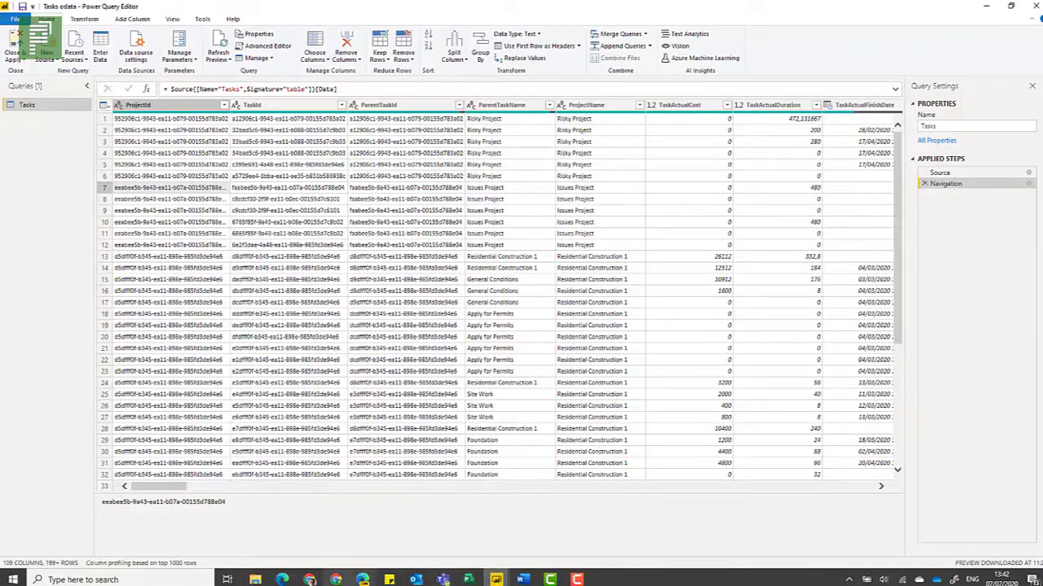
- Switch to Project Web App in the browser and open Enterprise Custom Fields and Lookup Tables from the PWA settings
{"action": "left_click", "coordinate": [309, 580]}
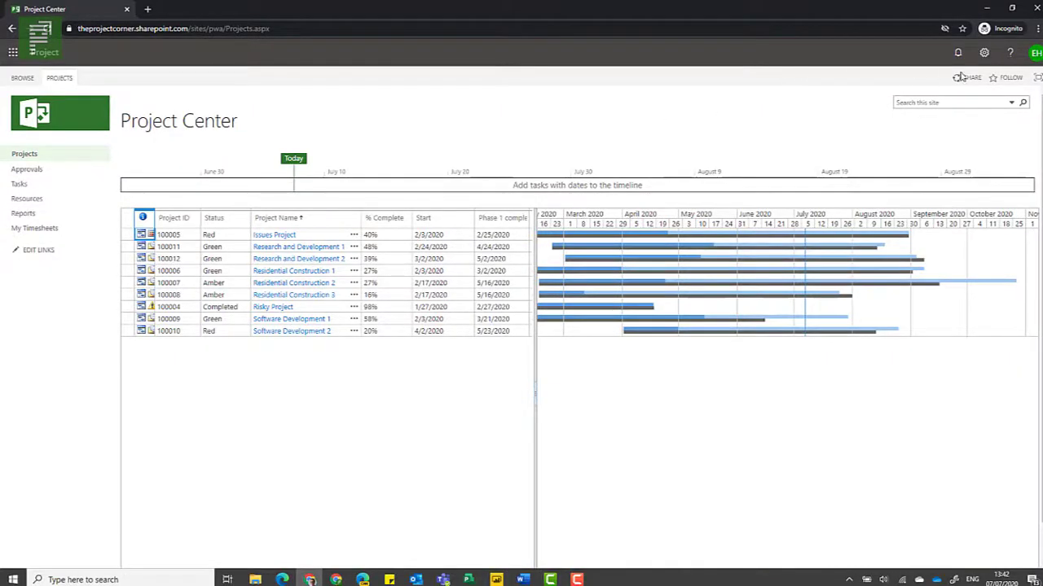
{"action": "left_click", "coordinate": [984, 54]}
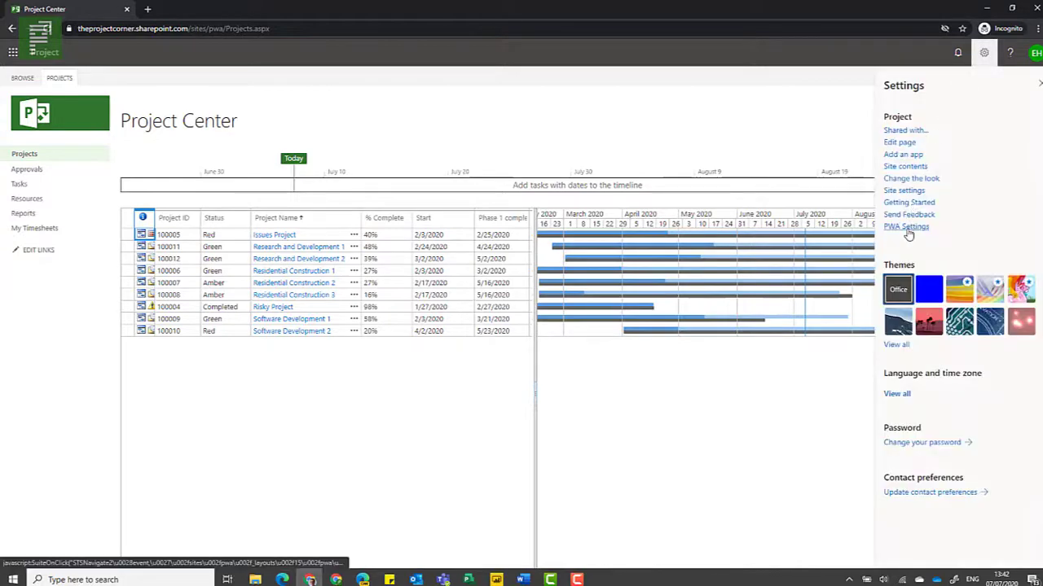
{"action": "left_click", "coordinate": [907, 228]}
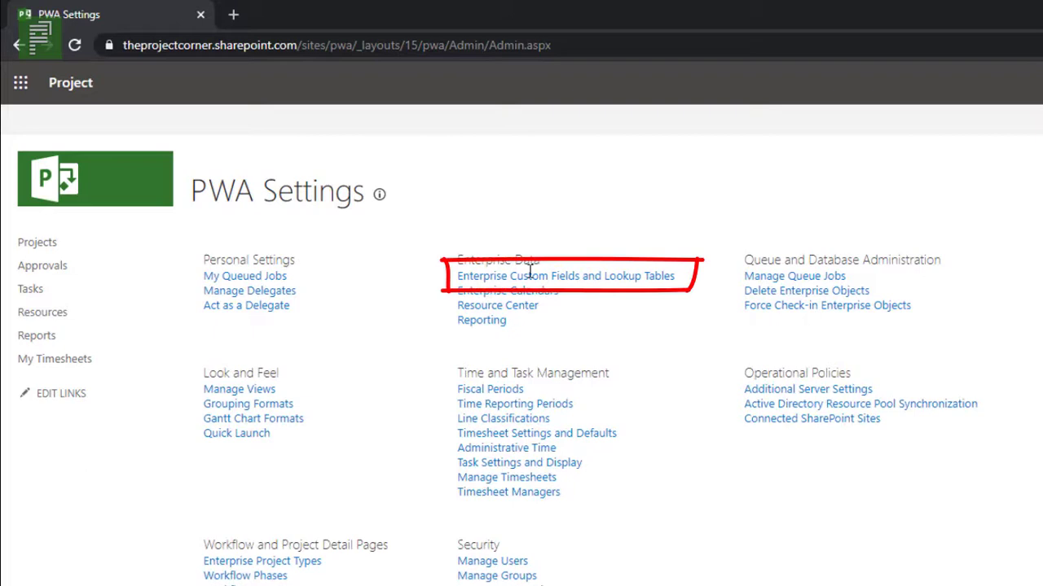
{"action": "left_click", "coordinate": [571, 279]}
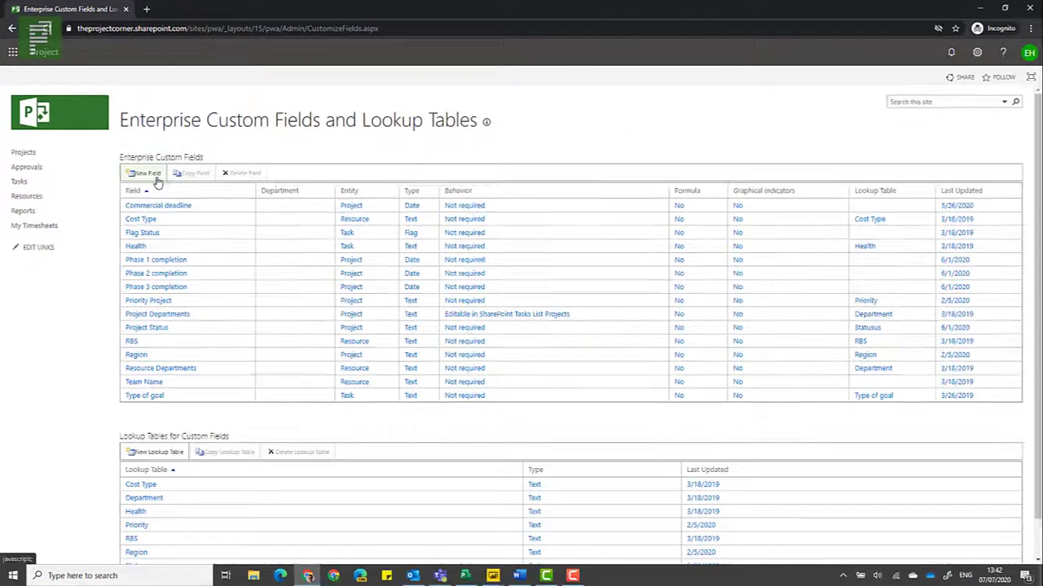
- Start a new enterprise custom field and name it TaskNotes2
{"action": "left_click", "coordinate": [231, 276]}
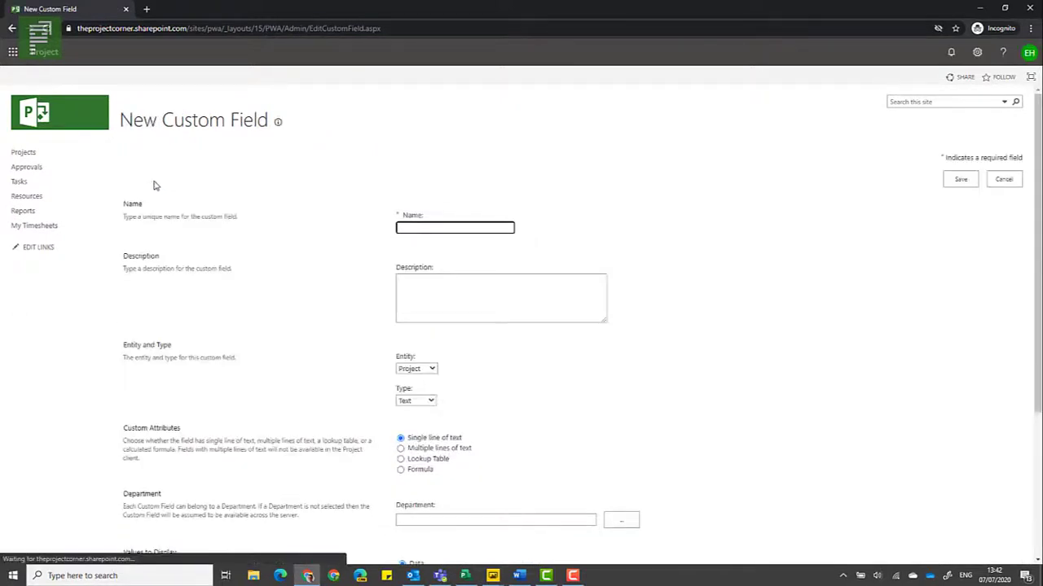
{"action": "type", "text": "Task"}
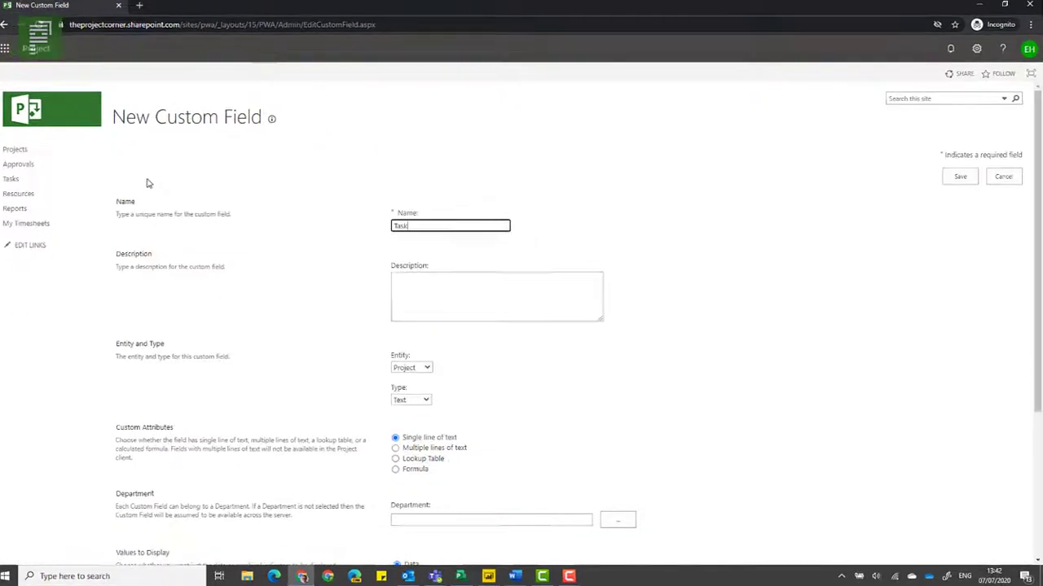
{"action": "type", "text": "Notes2"}
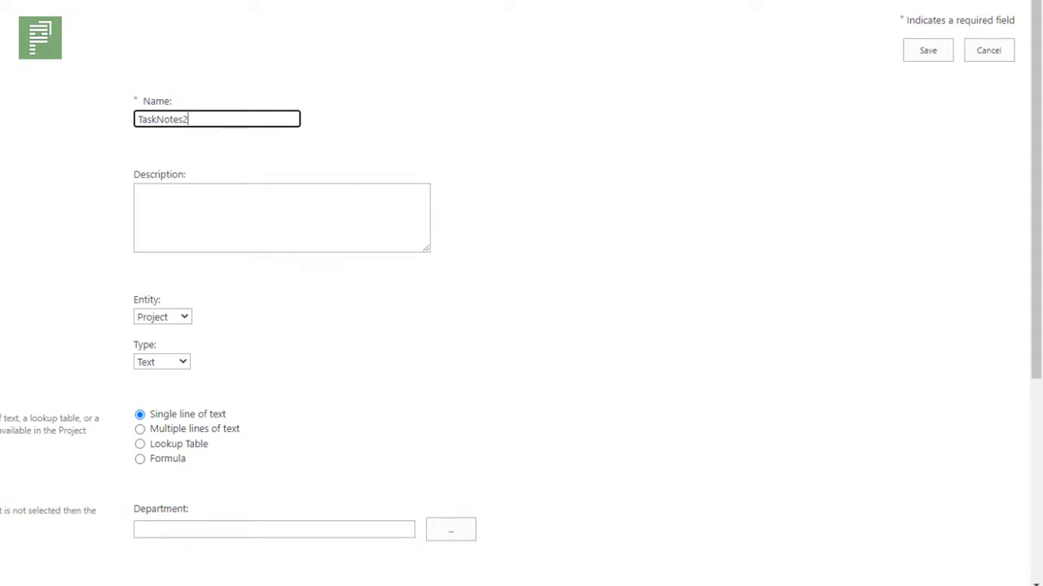
- Make TaskNotes2 a formula field and set its entity to Task
{"action": "left_click", "coordinate": [140, 460]}
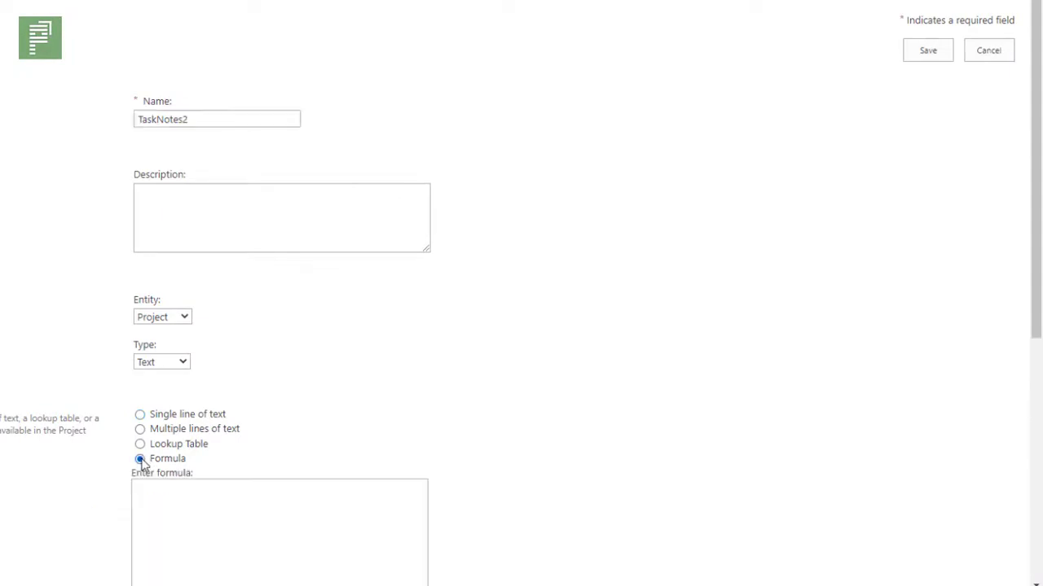
{"action": "left_click", "coordinate": [144, 500]}
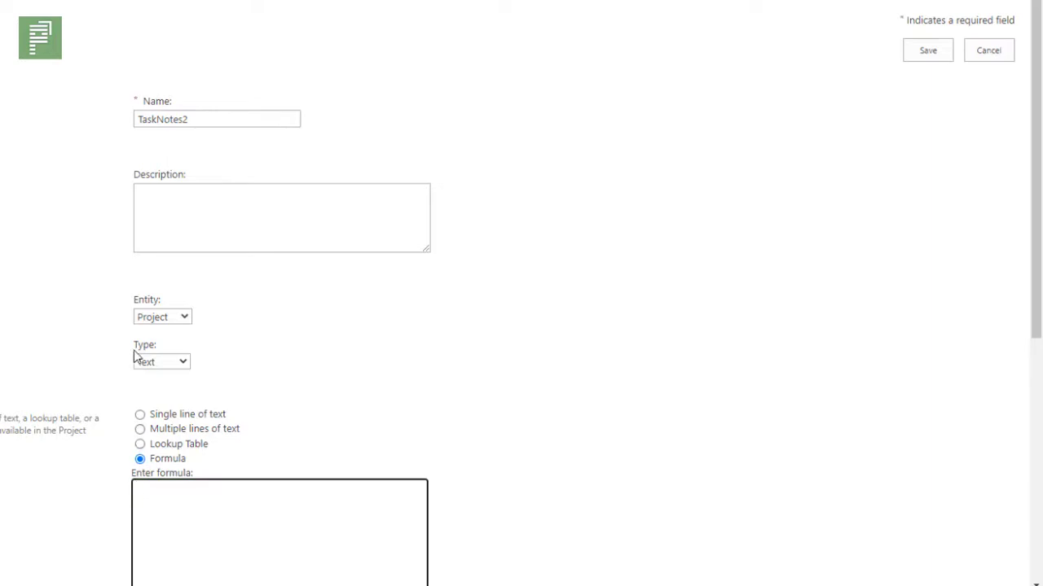
{"action": "left_click", "coordinate": [157, 320]}
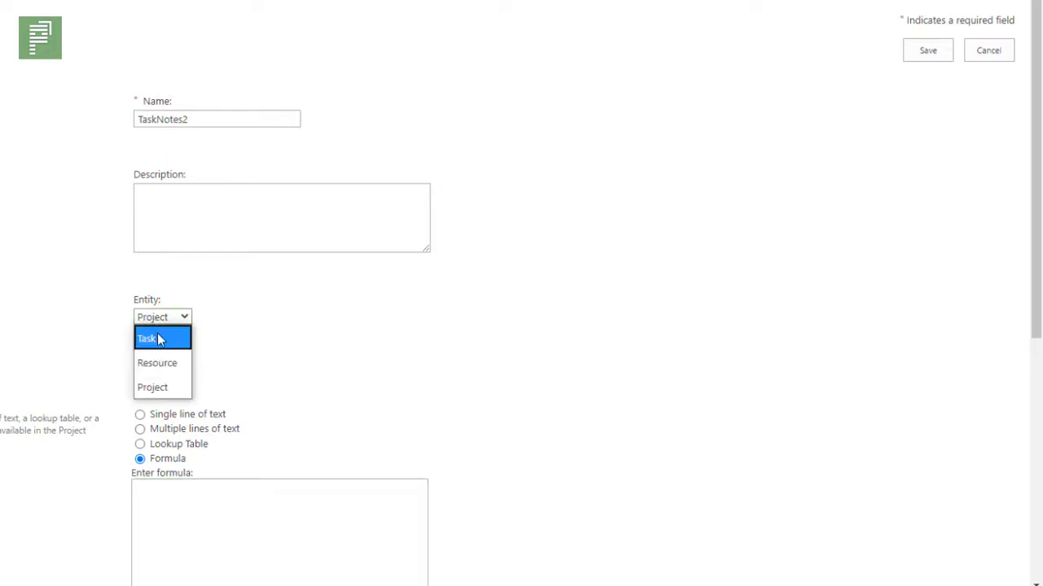
{"action": "left_click", "coordinate": [158, 339]}
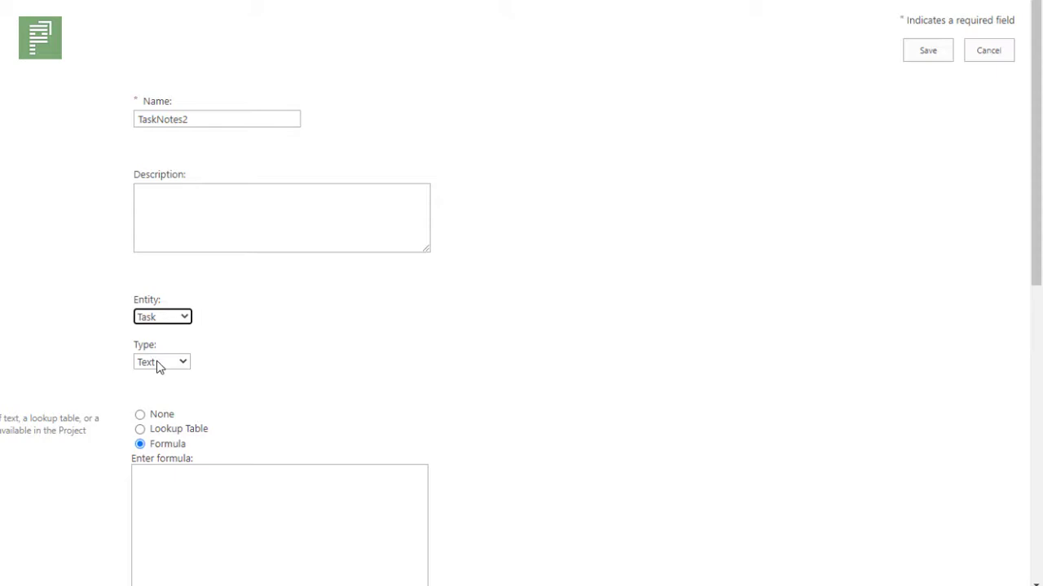
- Enter [Notes] as the formula of TaskNotes2 and save the custom field
{"action": "left_click", "coordinate": [171, 475]}
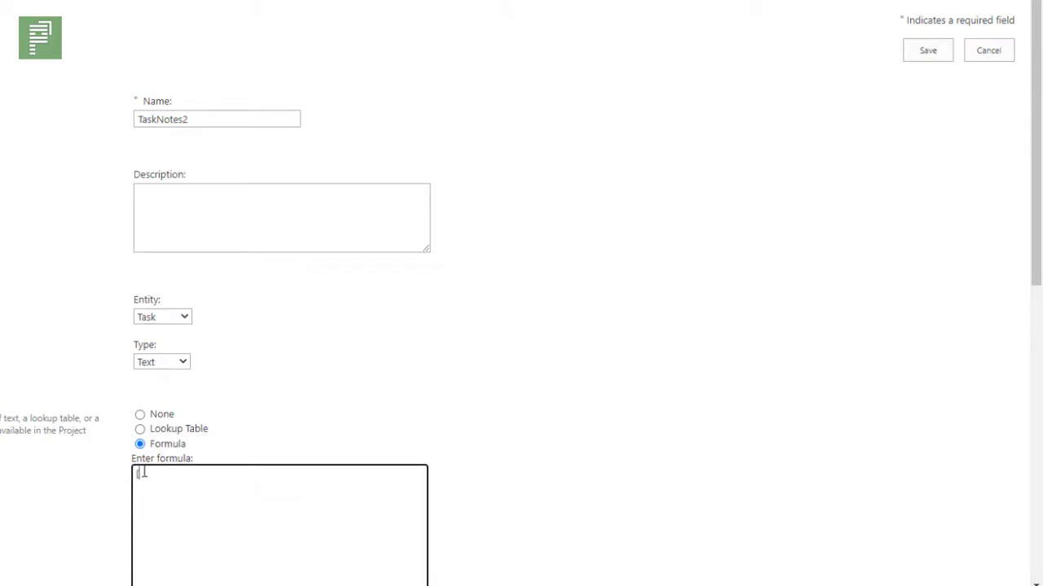
{"action": "type", "text": "[Notes]"}
{"action": "left_click", "coordinate": [435, 444]}
{"action": "scroll", "coordinate": [435, 443], "scroll_direction": "down", "scroll_amount": 3}
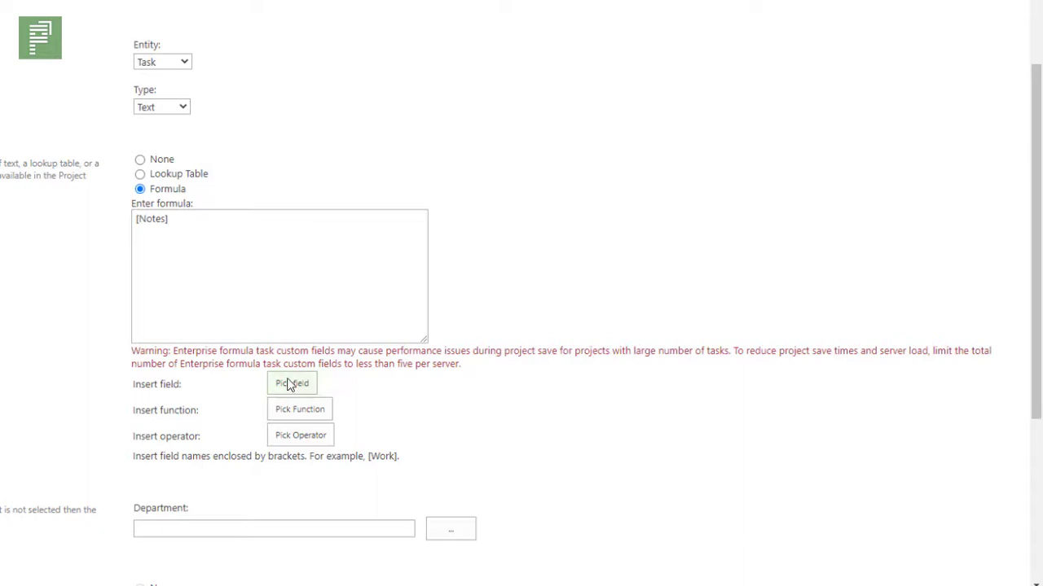
{"action": "scroll", "coordinate": [228, 412], "scroll_direction": "down", "scroll_amount": 2}
{"action": "scroll", "coordinate": [244, 423], "scroll_direction": "down", "scroll_amount": 2}
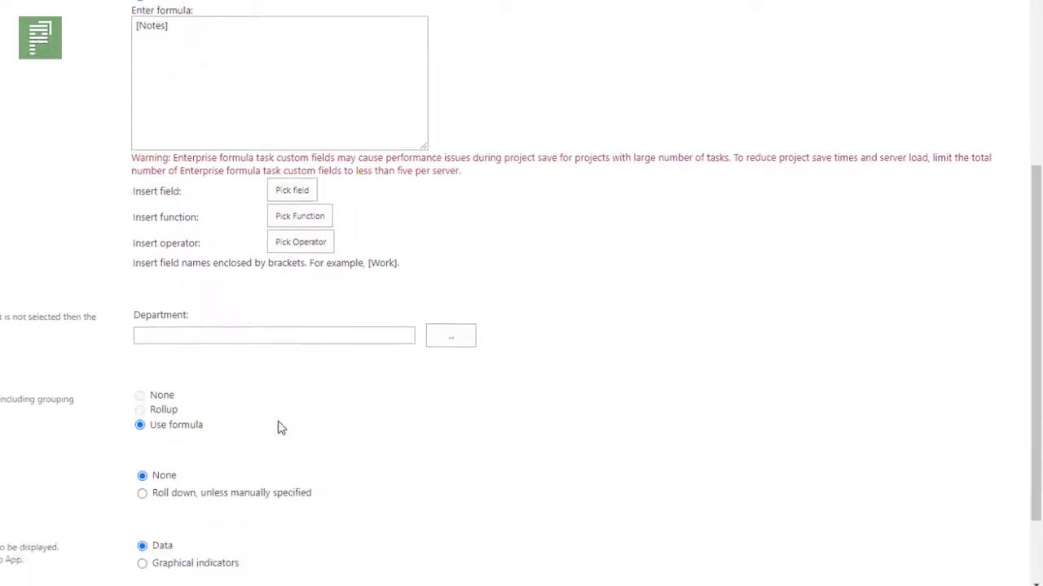
{"action": "left_click", "coordinate": [927, 522]}
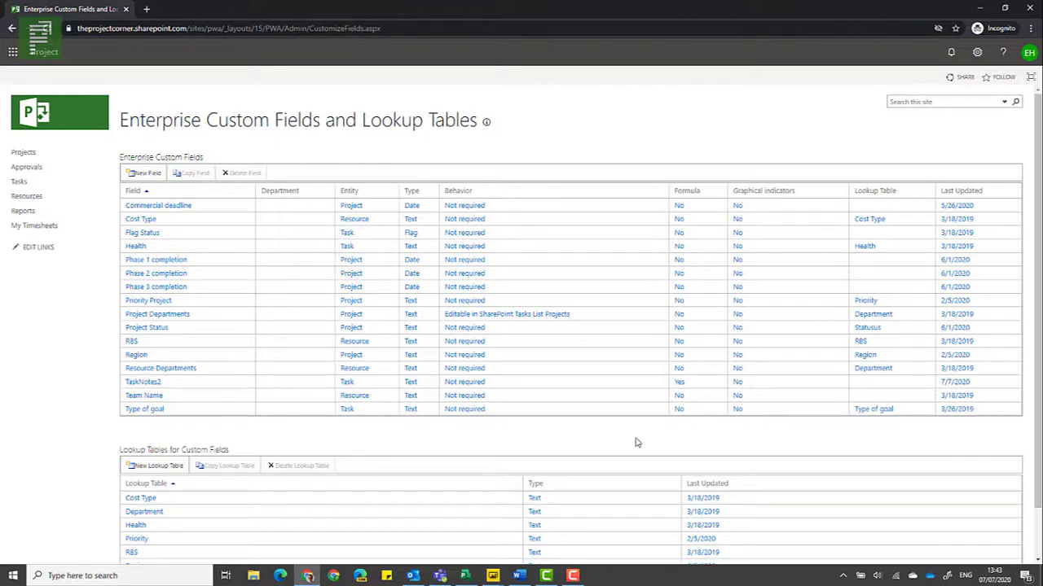
- Switch to Project Professional and close it without saving the changes to Risky Project
{"action": "left_click", "coordinate": [476, 576]}
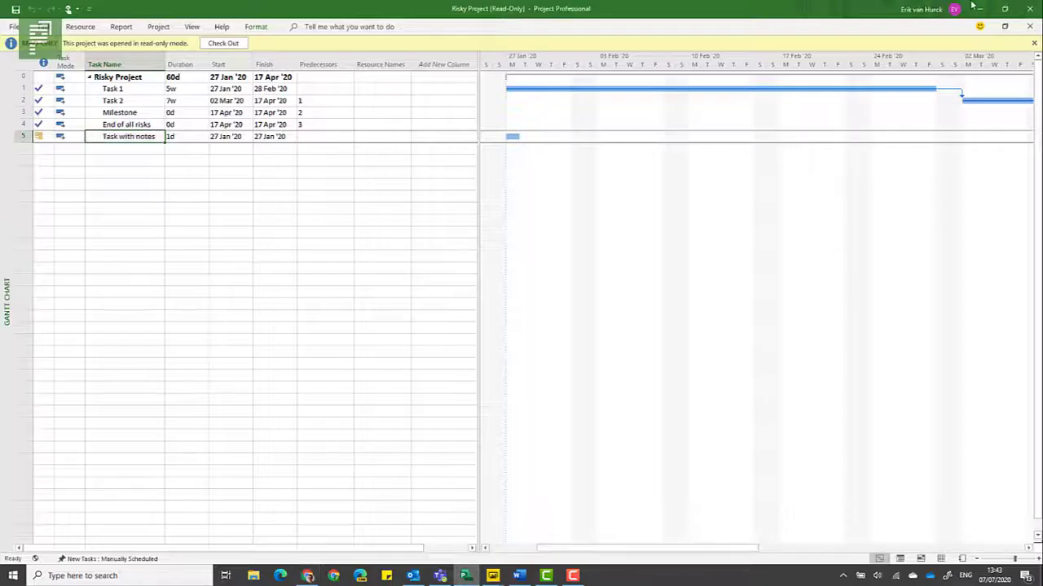
{"action": "left_click", "coordinate": [1030, 9]}
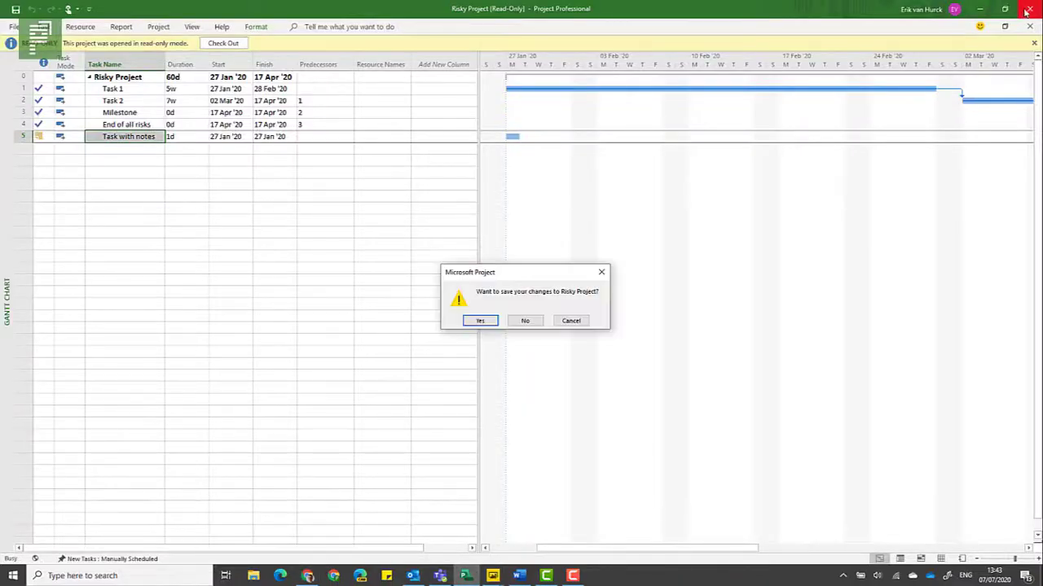
{"action": "left_click", "coordinate": [535, 321]}
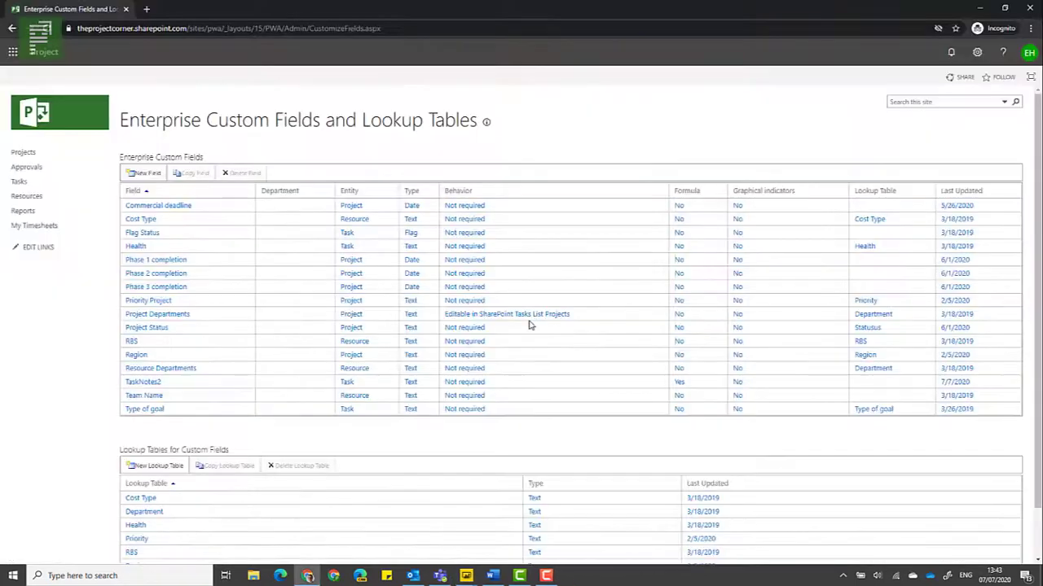
- Launch Project Professional again and log in with the MVP-omgeving profile
{"action": "key", "text": "super"}
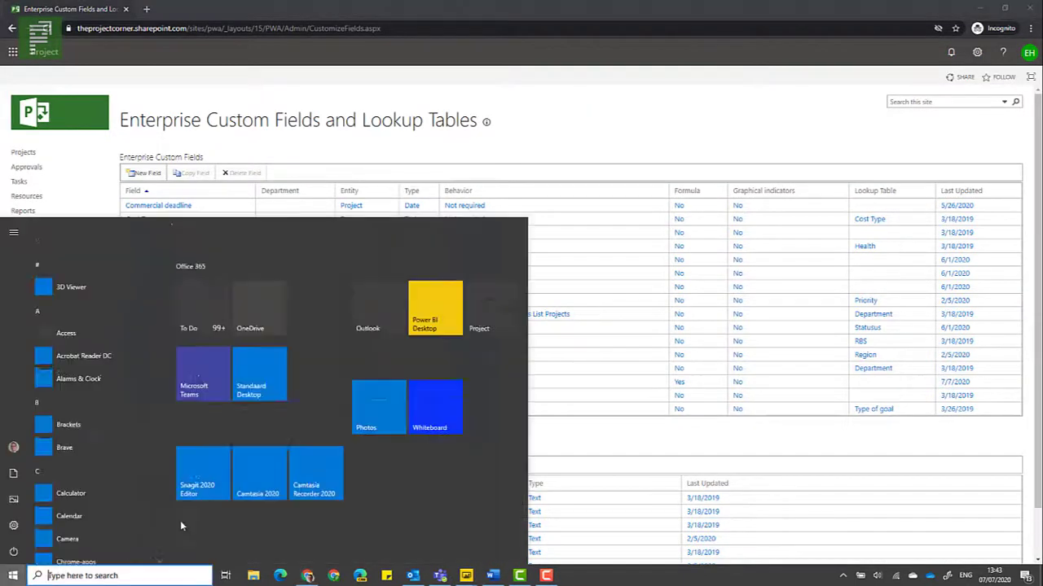
{"action": "type", "text": "projec"}
{"action": "key", "text": "Return"}
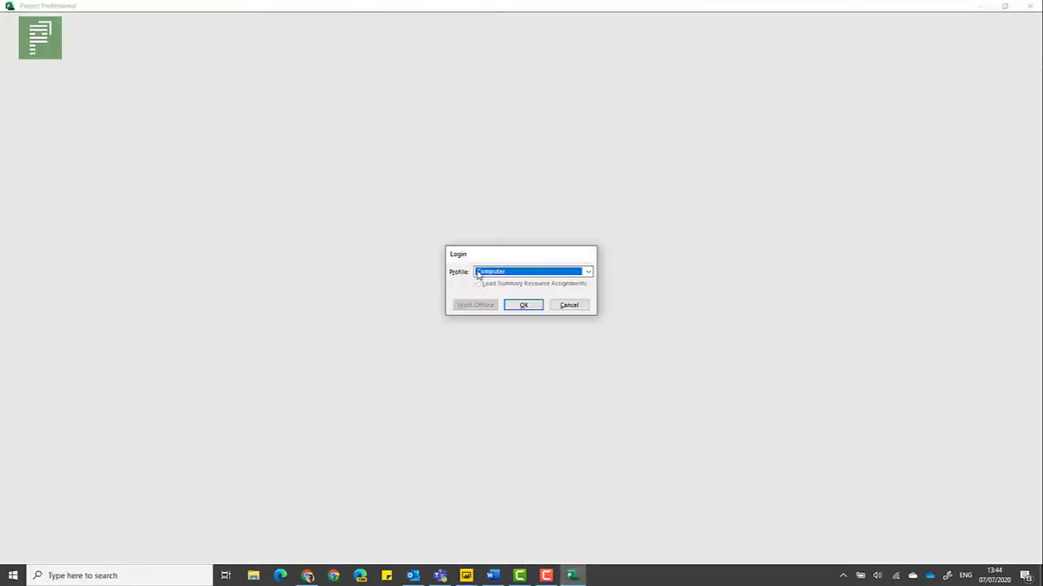
{"action": "left_click", "coordinate": [477, 274]}
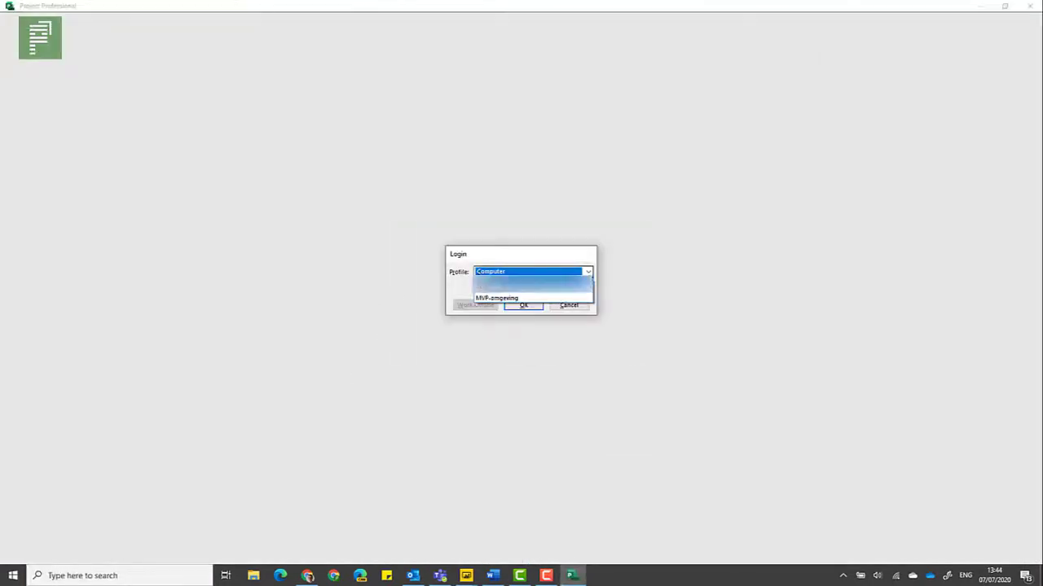
{"action": "left_click", "coordinate": [499, 298]}
{"action": "left_click", "coordinate": [523, 306]}
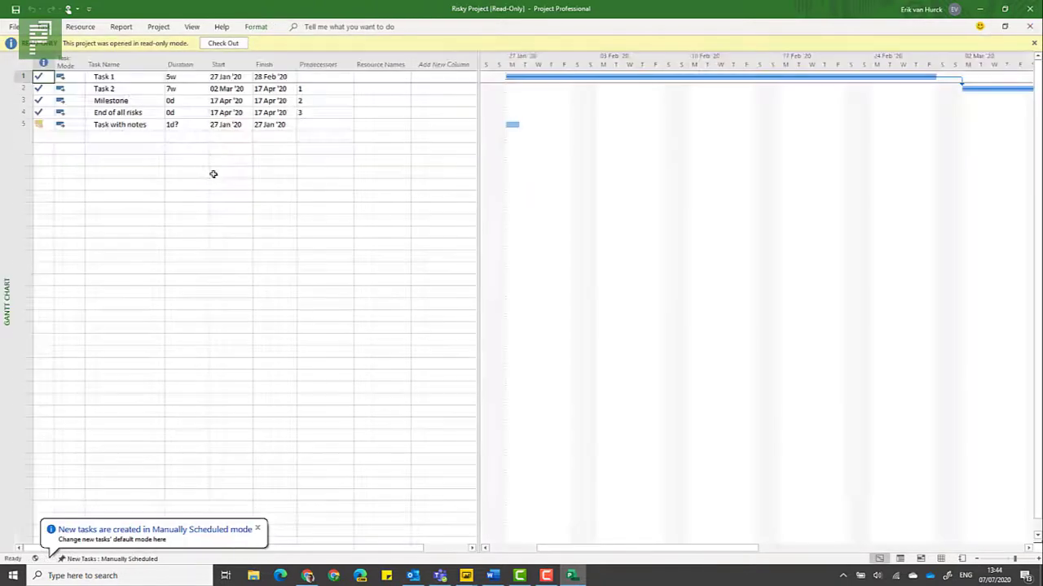
- Check out Risky Project and add "Some more text" to the existing note of Task with notes
{"action": "left_click", "coordinate": [223, 43]}
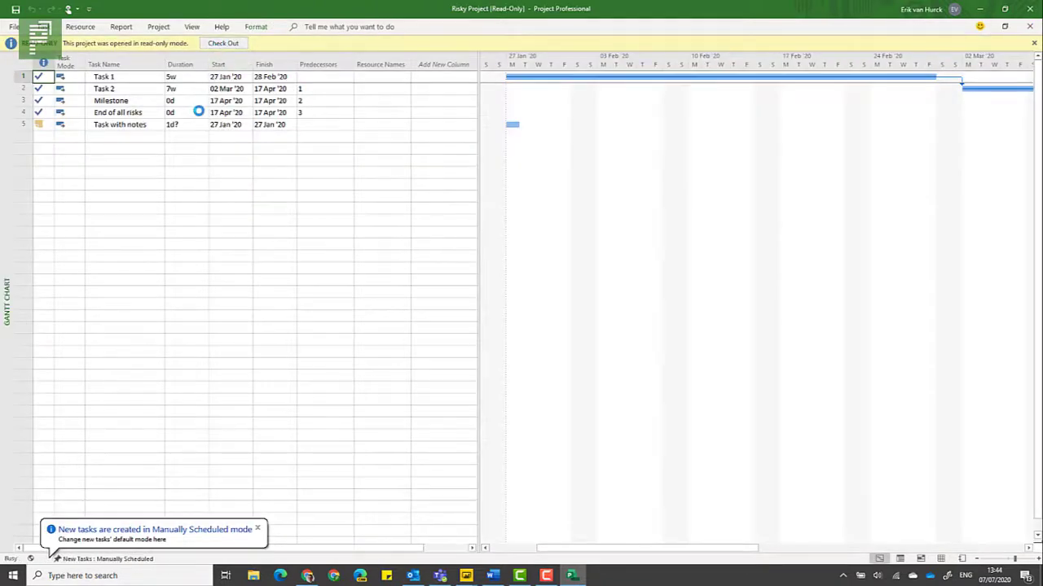
{"action": "left_click", "coordinate": [114, 108]}
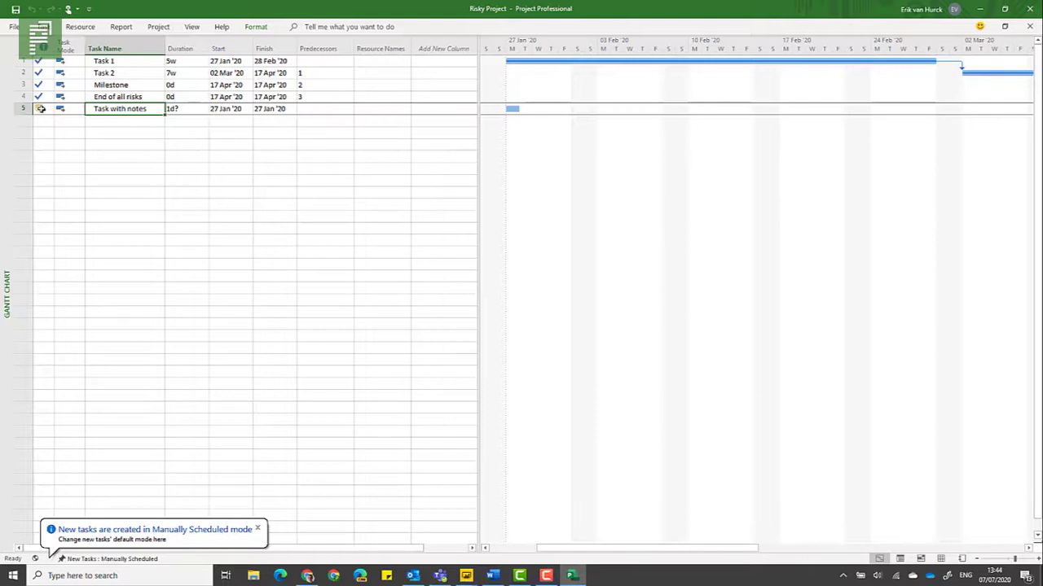
{"action": "double_click", "coordinate": [41, 108]}
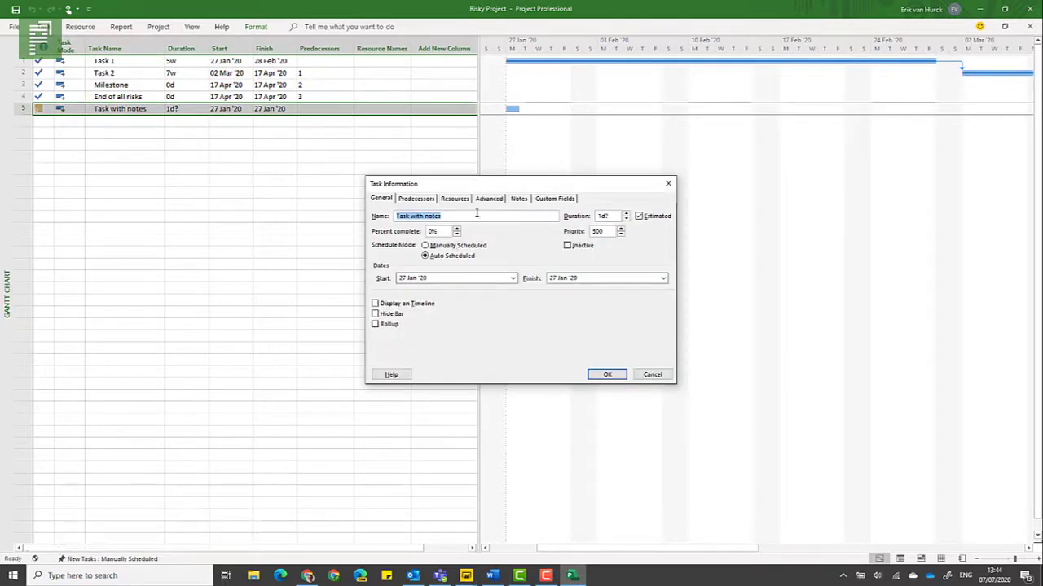
{"action": "left_click", "coordinate": [518, 198]}
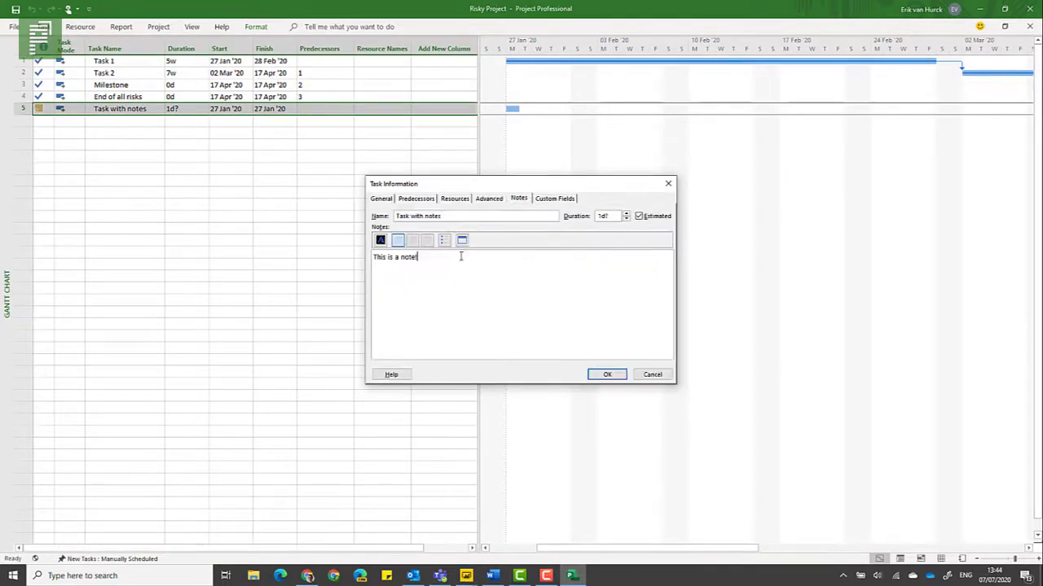
{"action": "type", "text": "Some more text"}
{"action": "left_click", "coordinate": [607, 374]}
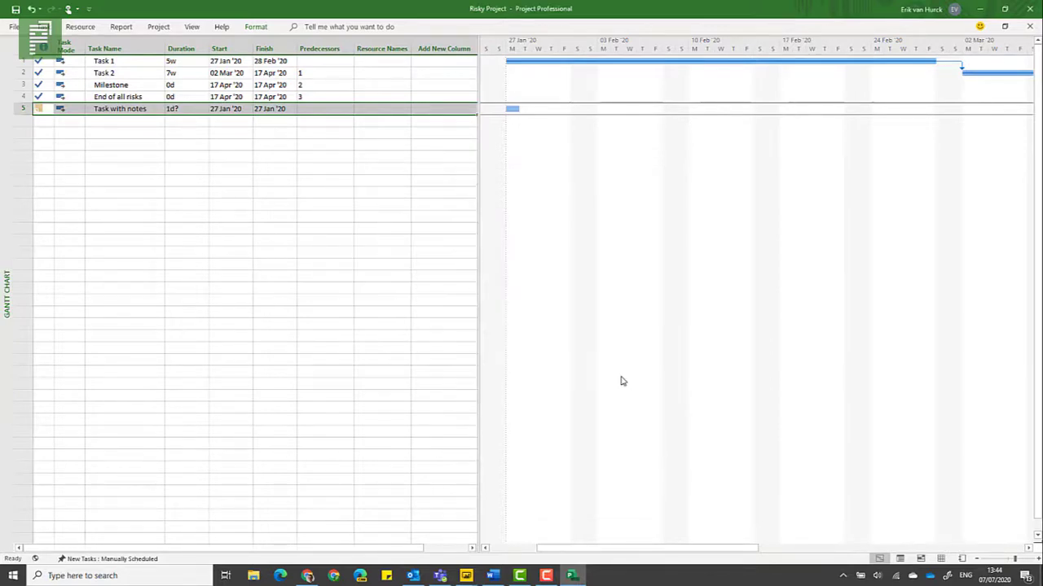
- Publish Risky Project, then close it and check it in
{"action": "left_click", "coordinate": [9, 27]}
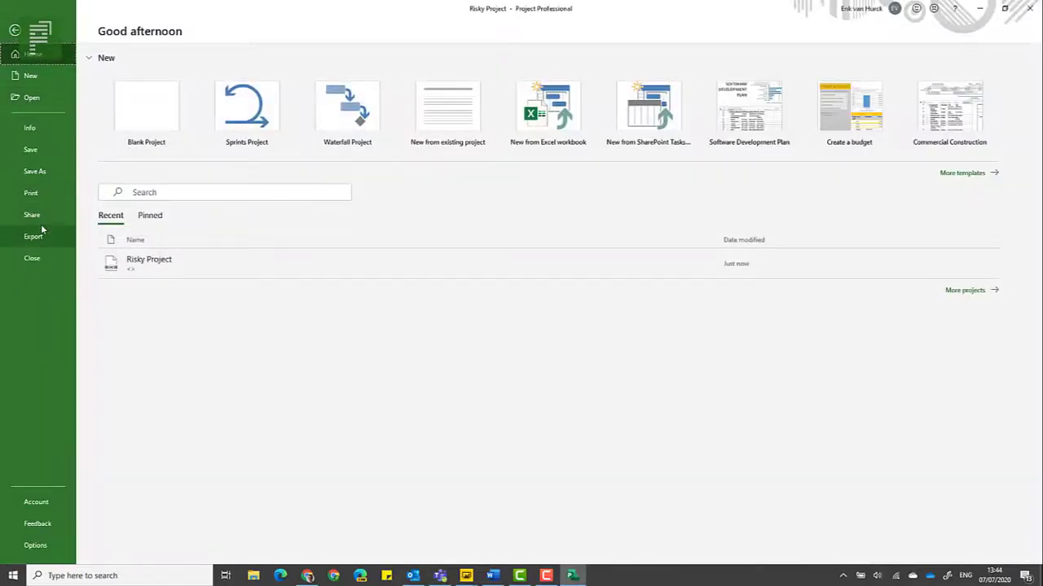
{"action": "left_click", "coordinate": [43, 133]}
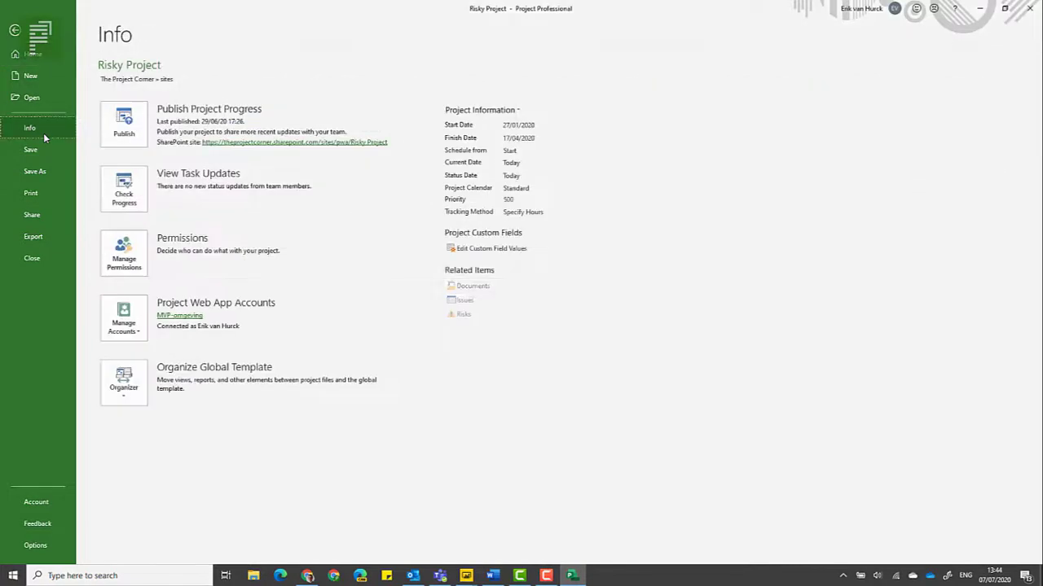
{"action": "left_click", "coordinate": [106, 138]}
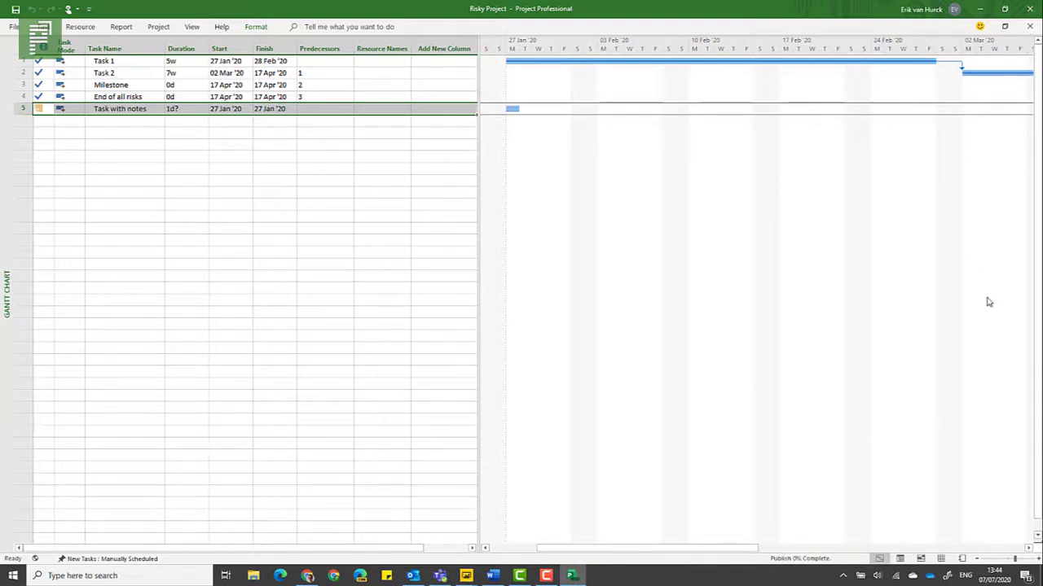
{"action": "left_click", "coordinate": [1029, 27]}
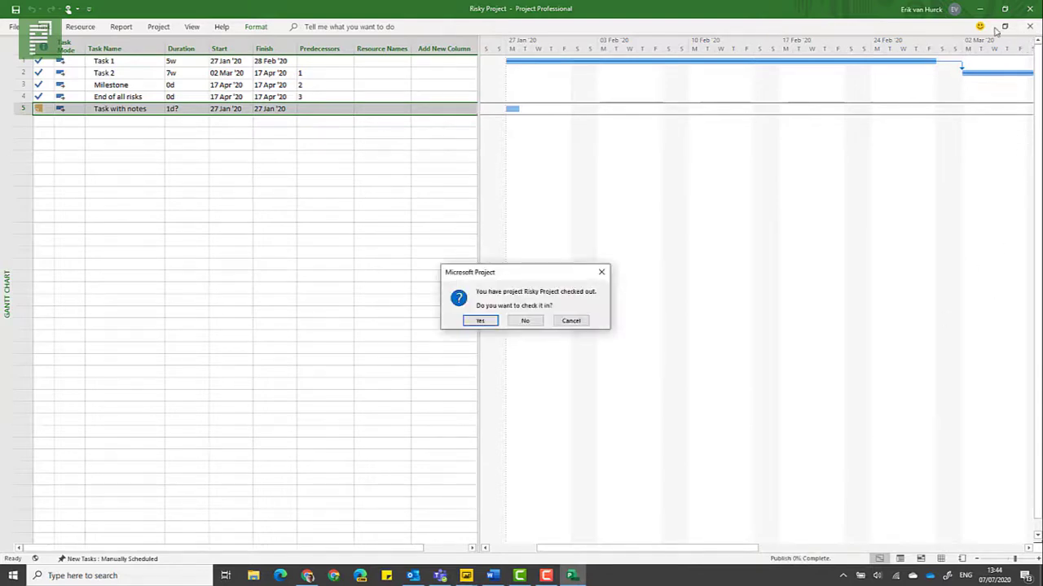
{"action": "left_click", "coordinate": [486, 322]}
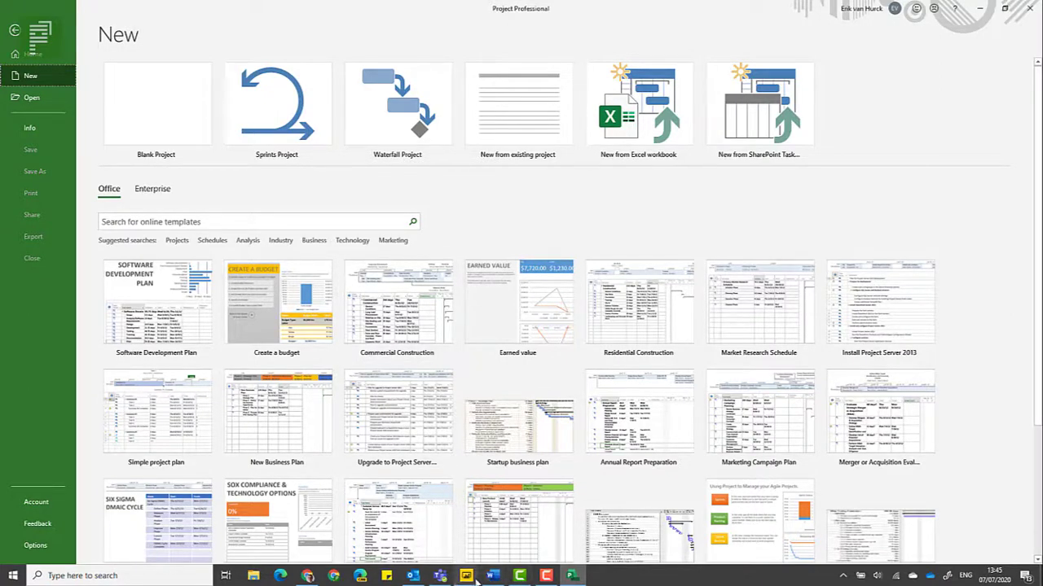
- Switch to the Power BI query editor and refresh the preview of the Tasks query
{"action": "mouse_move", "coordinate": [477, 579]}
{"action": "left_click", "coordinate": [492, 552]}
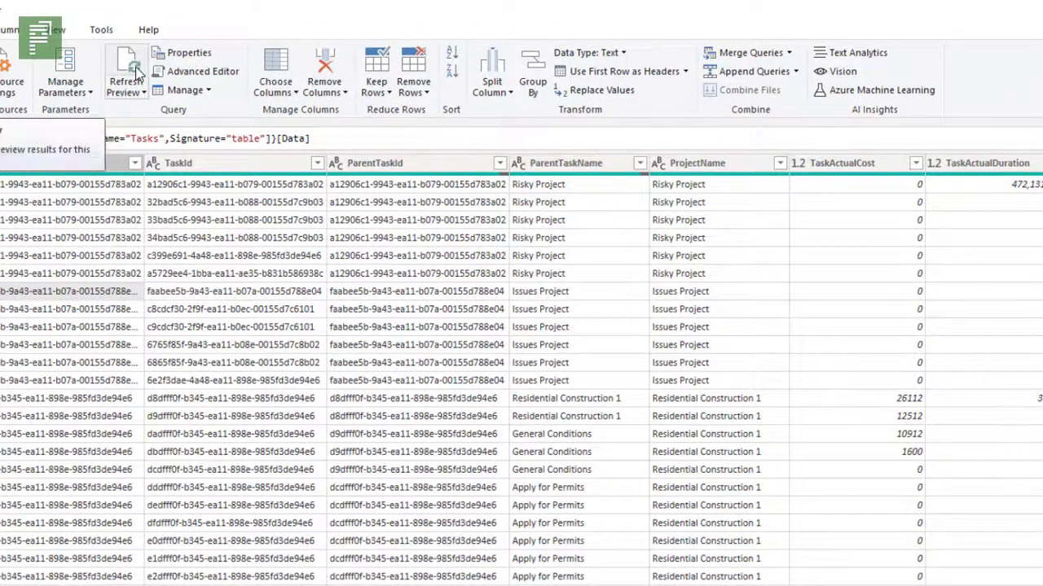
{"action": "left_click", "coordinate": [135, 73]}
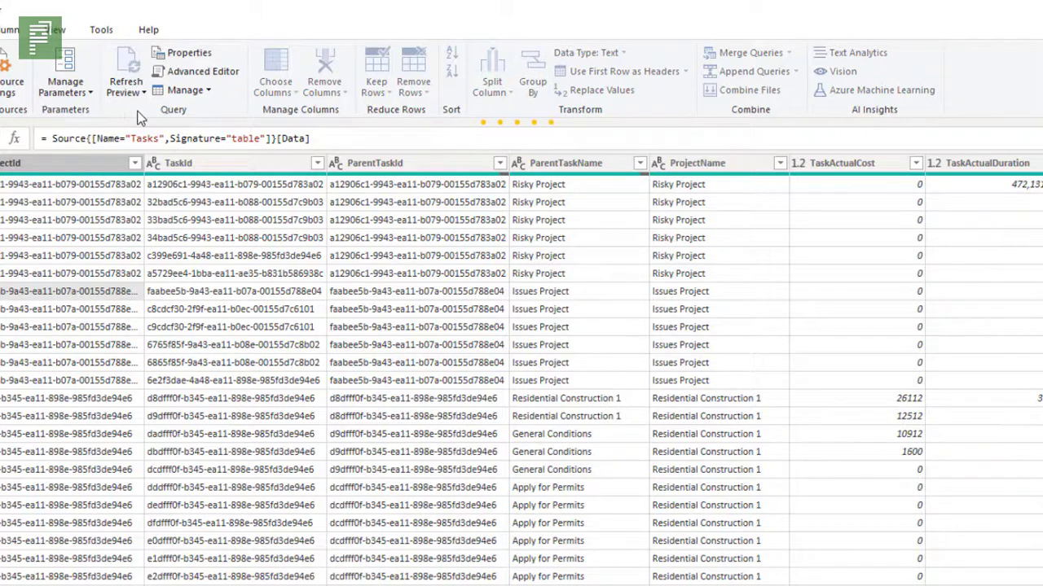
- Search the Tasks query's columns for "note", go to TaskNotes2 and inspect its entry containing the task note
{"action": "left_click", "coordinate": [268, 94]}
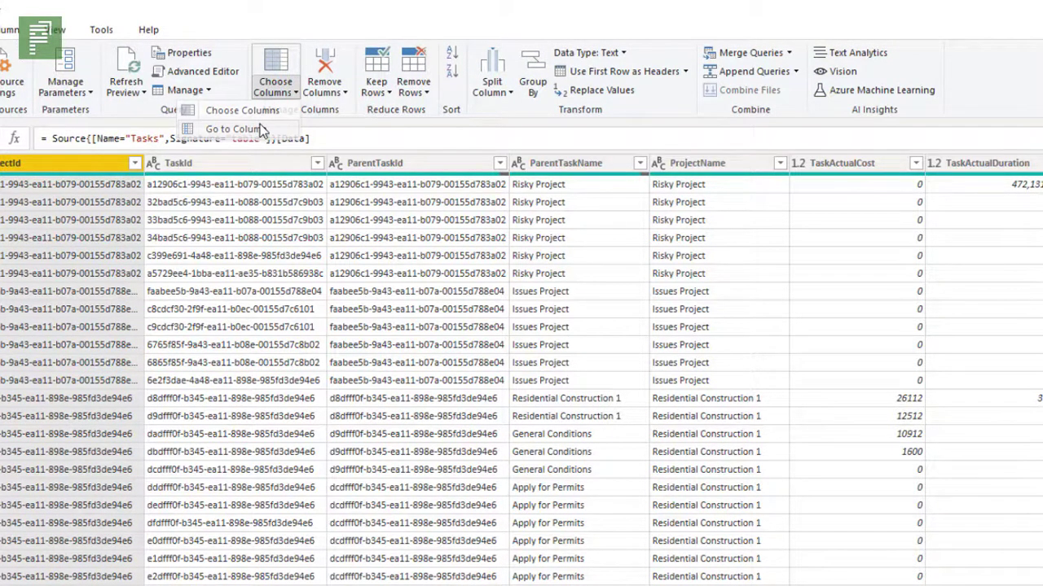
{"action": "left_click", "coordinate": [261, 131]}
{"action": "type", "text": "not"}
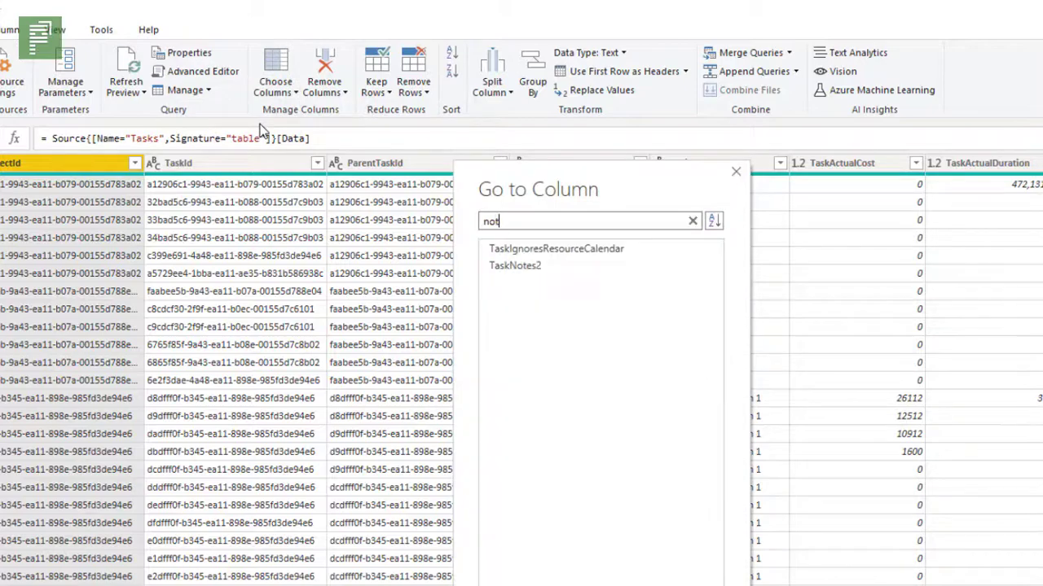
{"action": "type", "text": "e"}
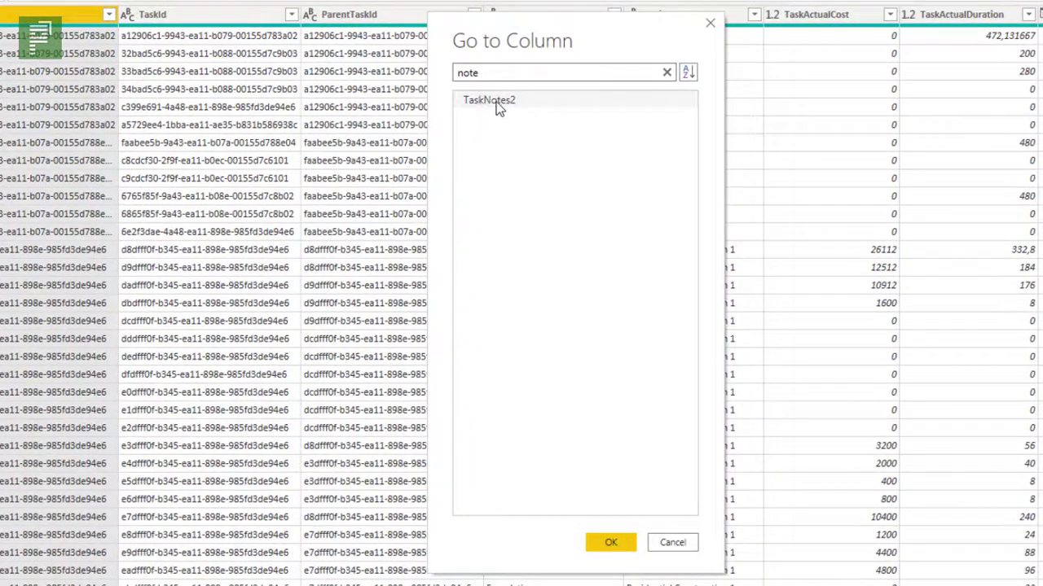
{"action": "left_click", "coordinate": [521, 100]}
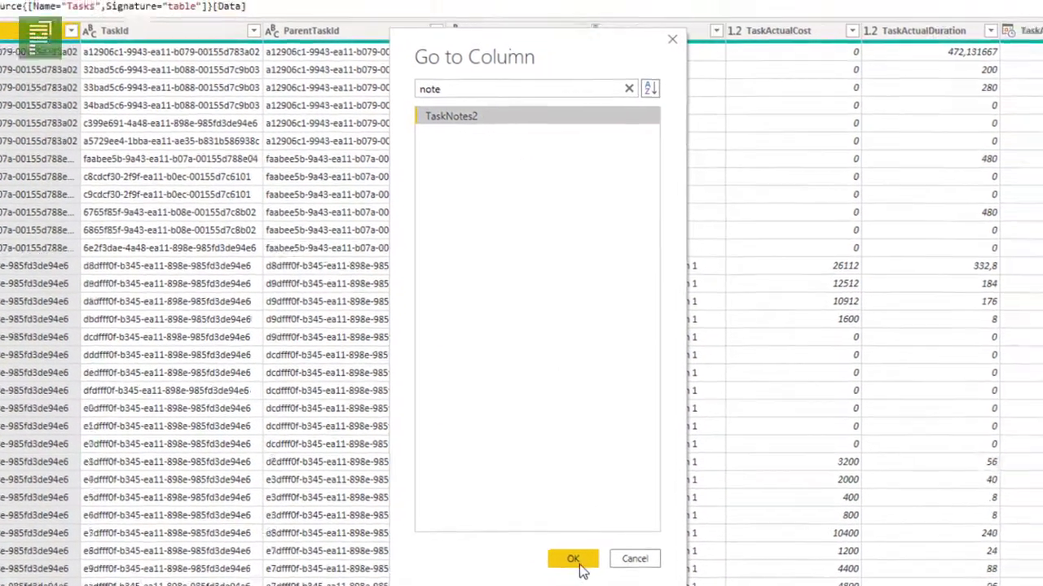
{"action": "left_click", "coordinate": [579, 561]}
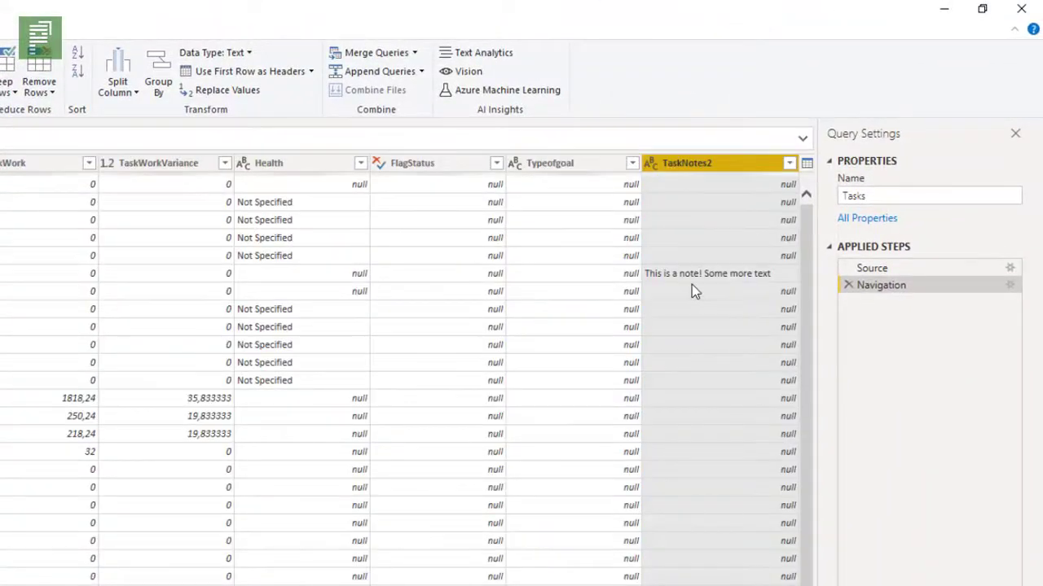
{"action": "left_click", "coordinate": [691, 277]}
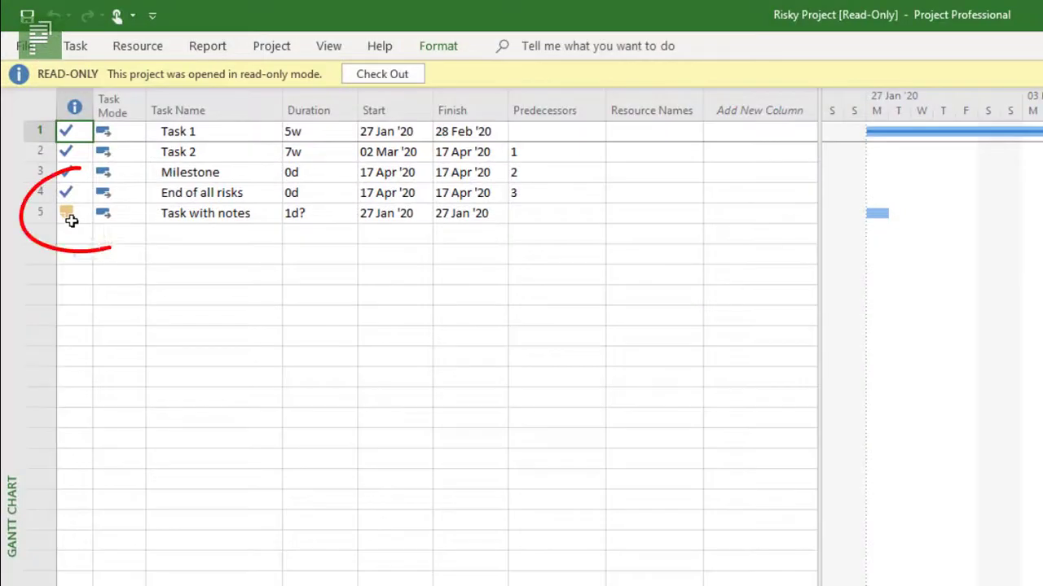
{"action": "mouse_move", "coordinate": [72, 221]}
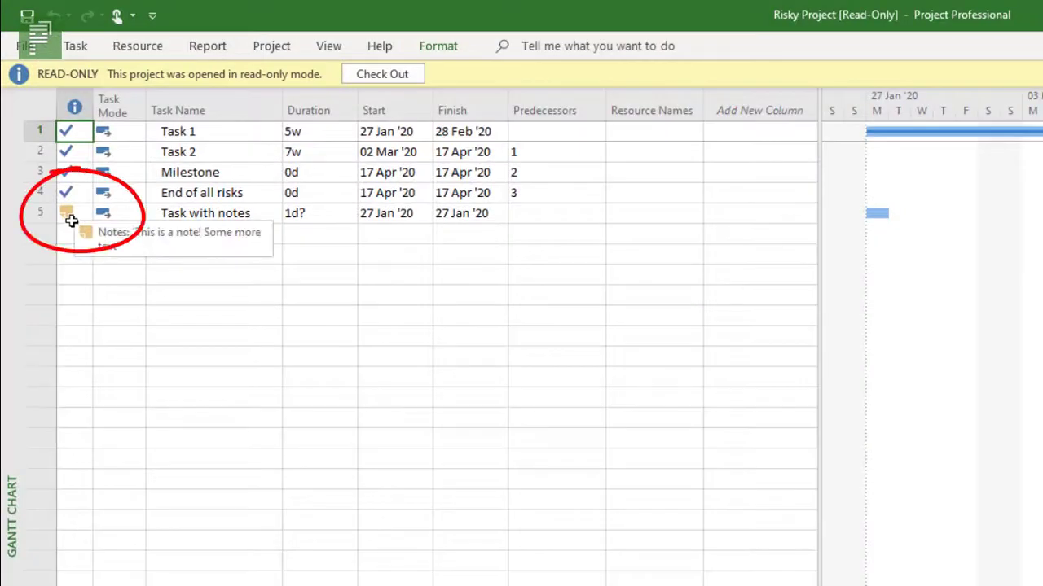